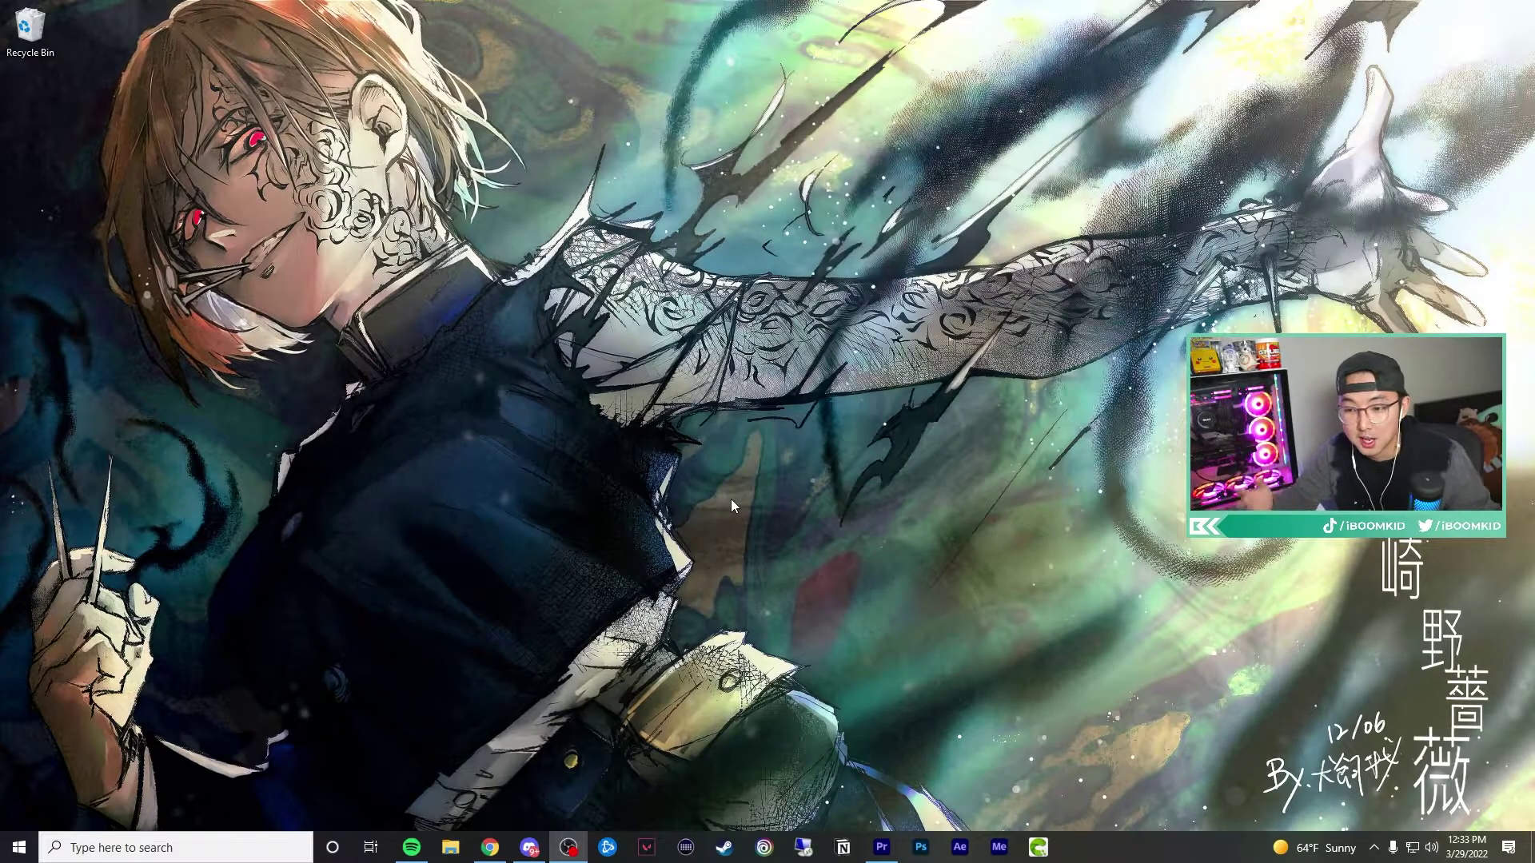
# Open Sound settings from the volume tray icon and select Headset Earphone as the output device.
pyautogui.rightClick(1432, 850)
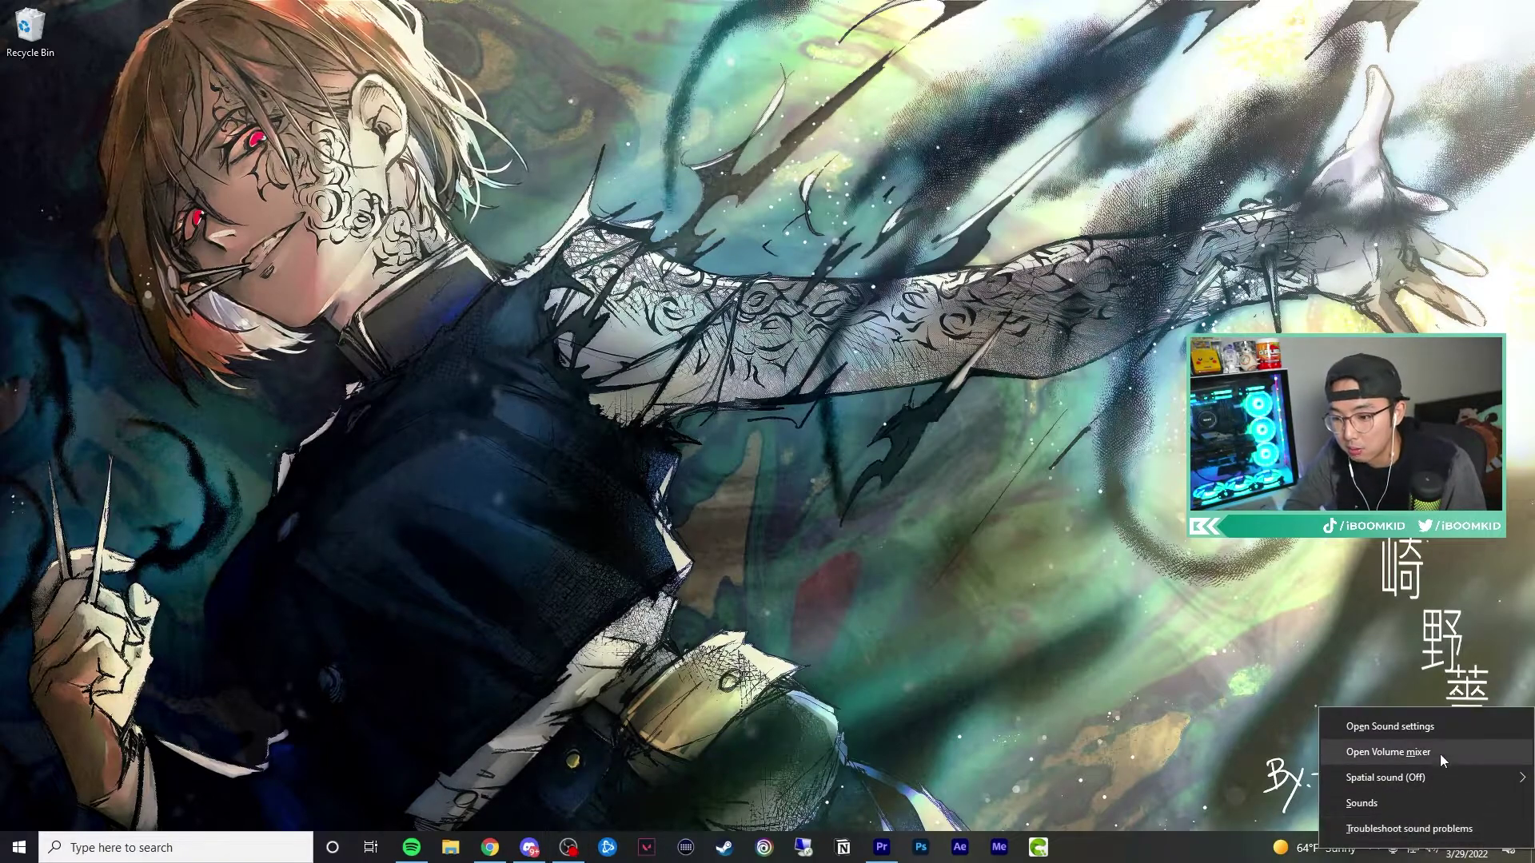
pyautogui.click(1427, 725)
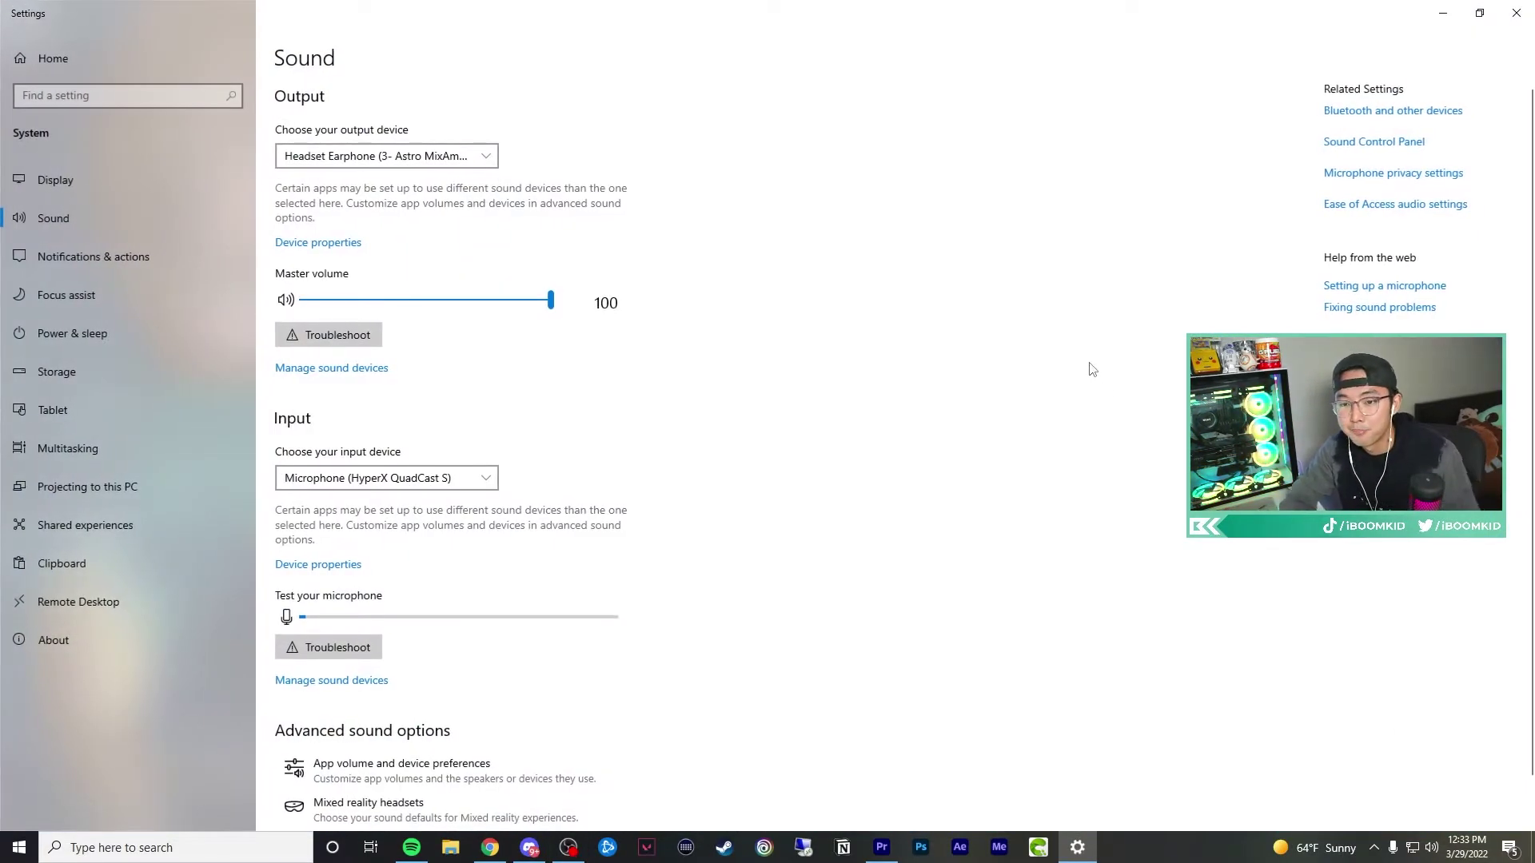
pyautogui.click(447, 163)
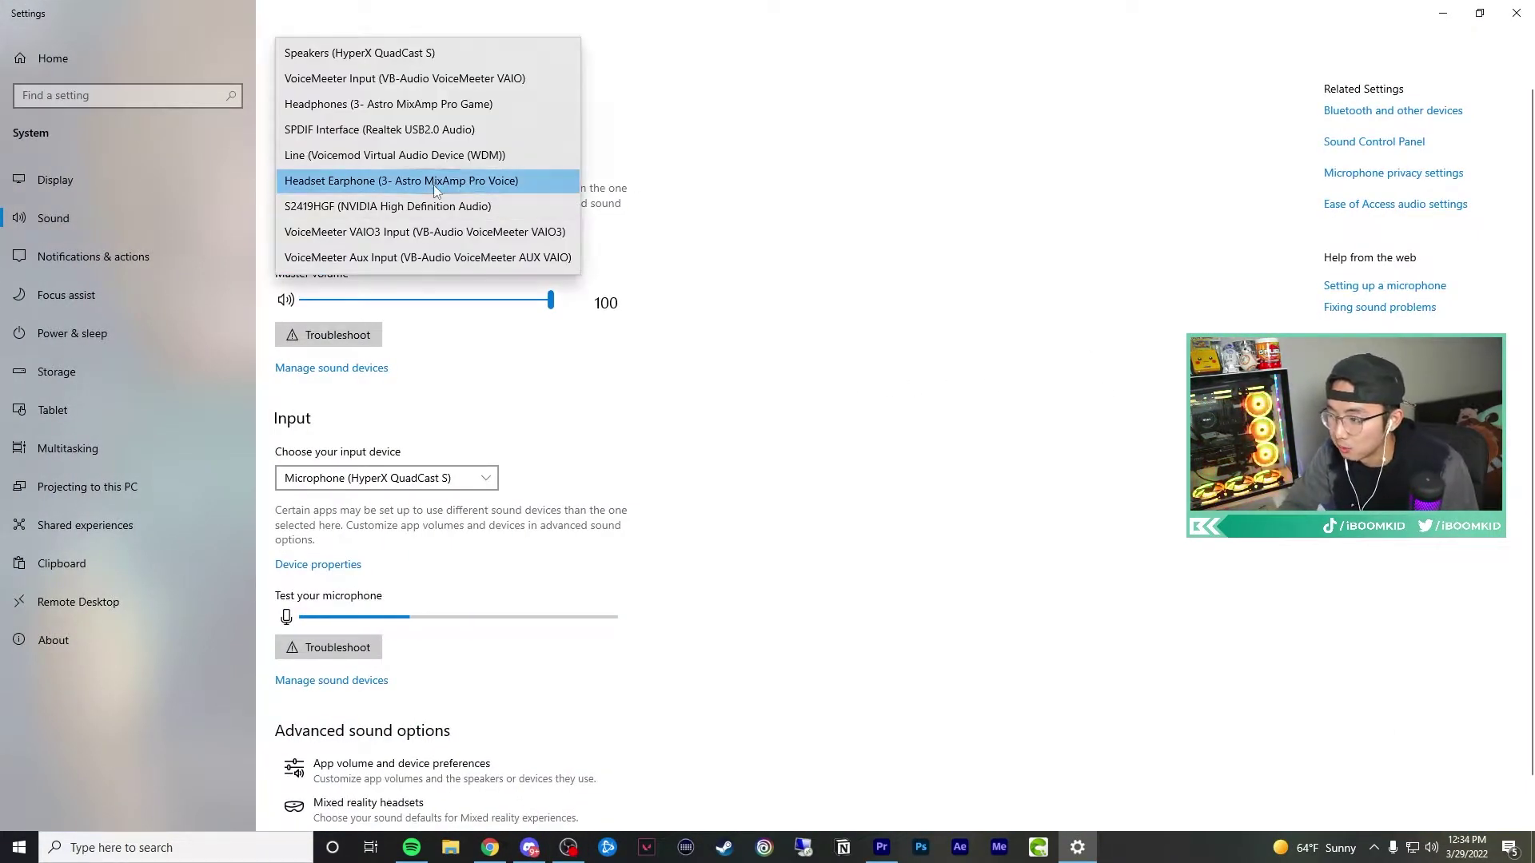
pyautogui.click(438, 187)
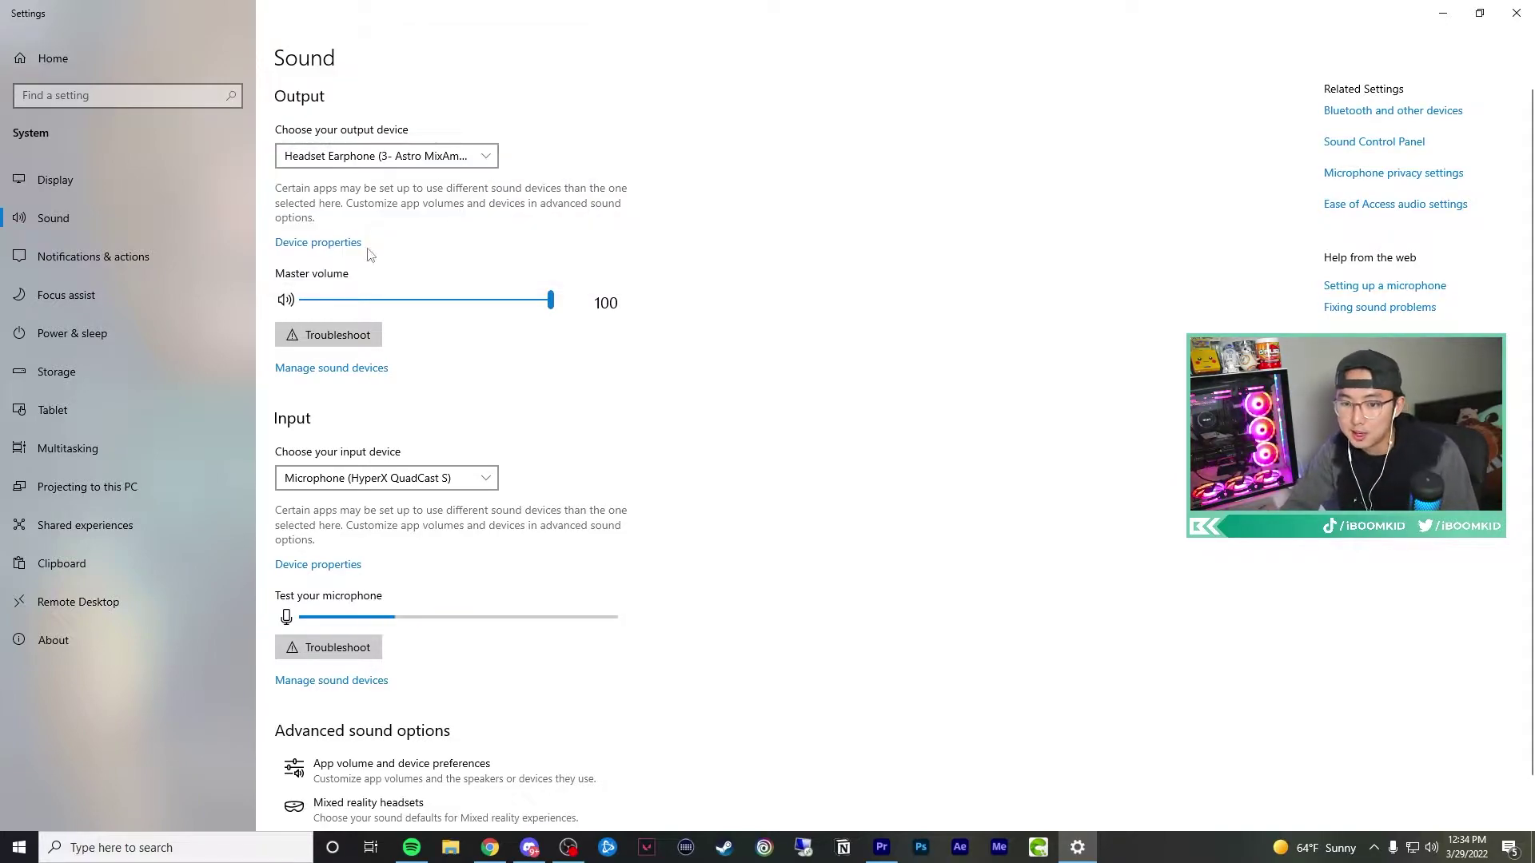
# Open the Device properties page for Headset Earphone.
pyautogui.click(339, 248)
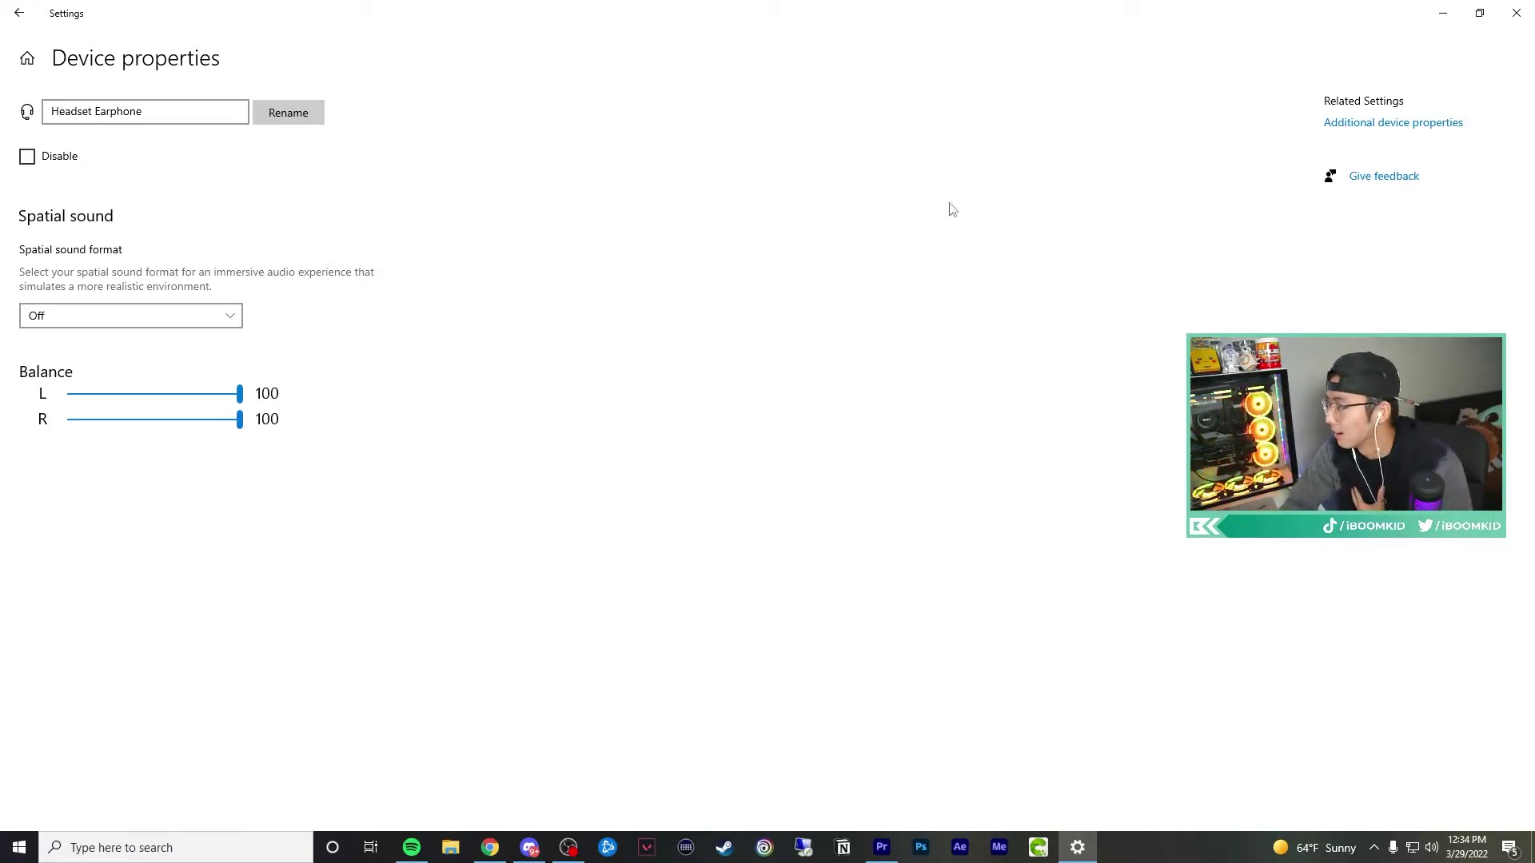
# Open the Headset Earphone Properties dialog, centre it on screen, and show its Enhancements tab.
pyautogui.click(1339, 125)
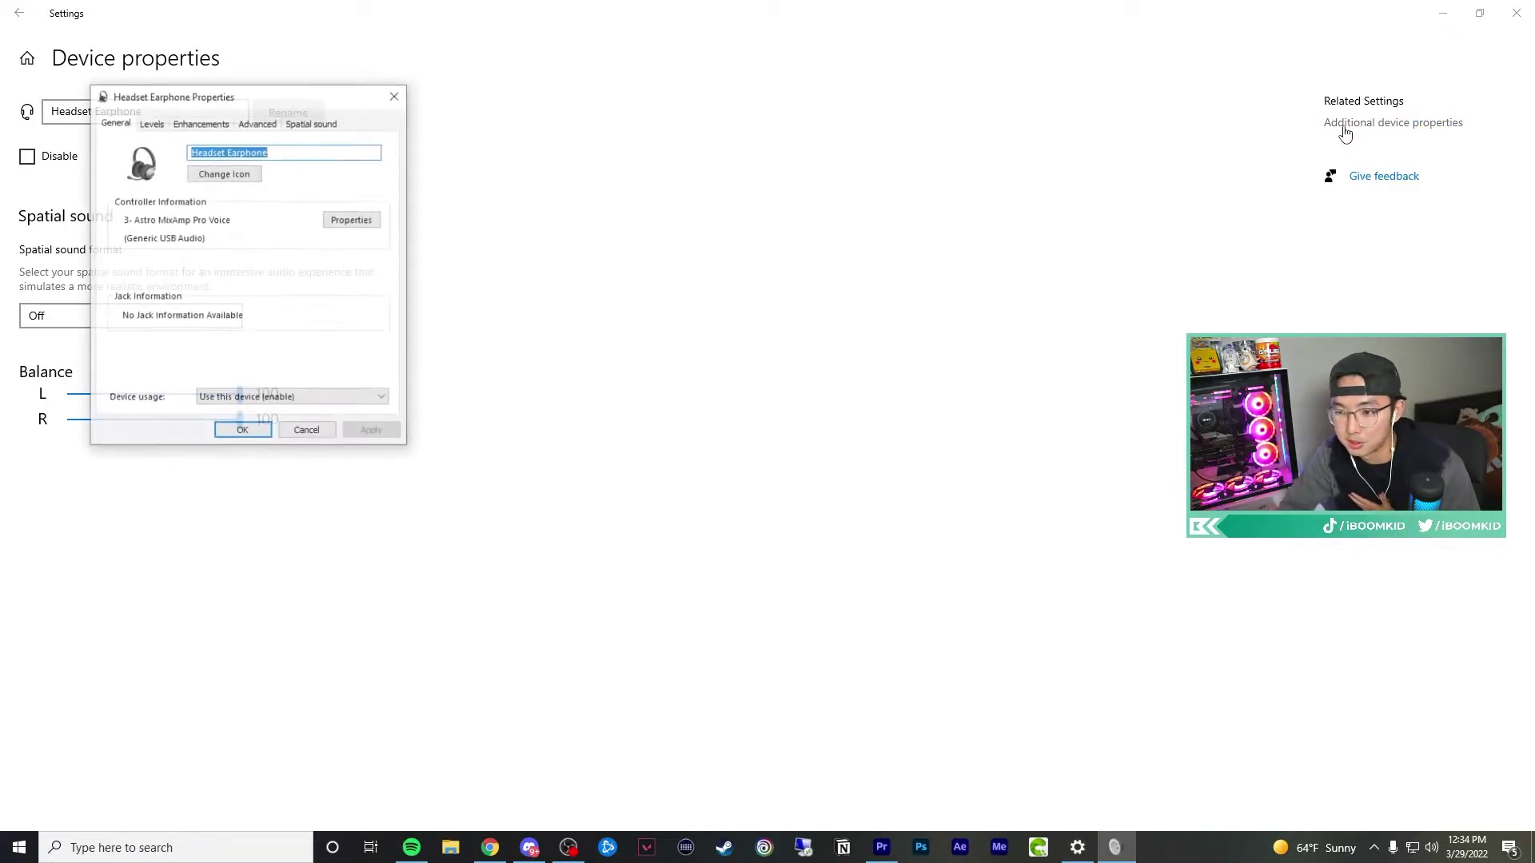
pyautogui.moveTo(287, 93); pyautogui.dragTo(673, 113)
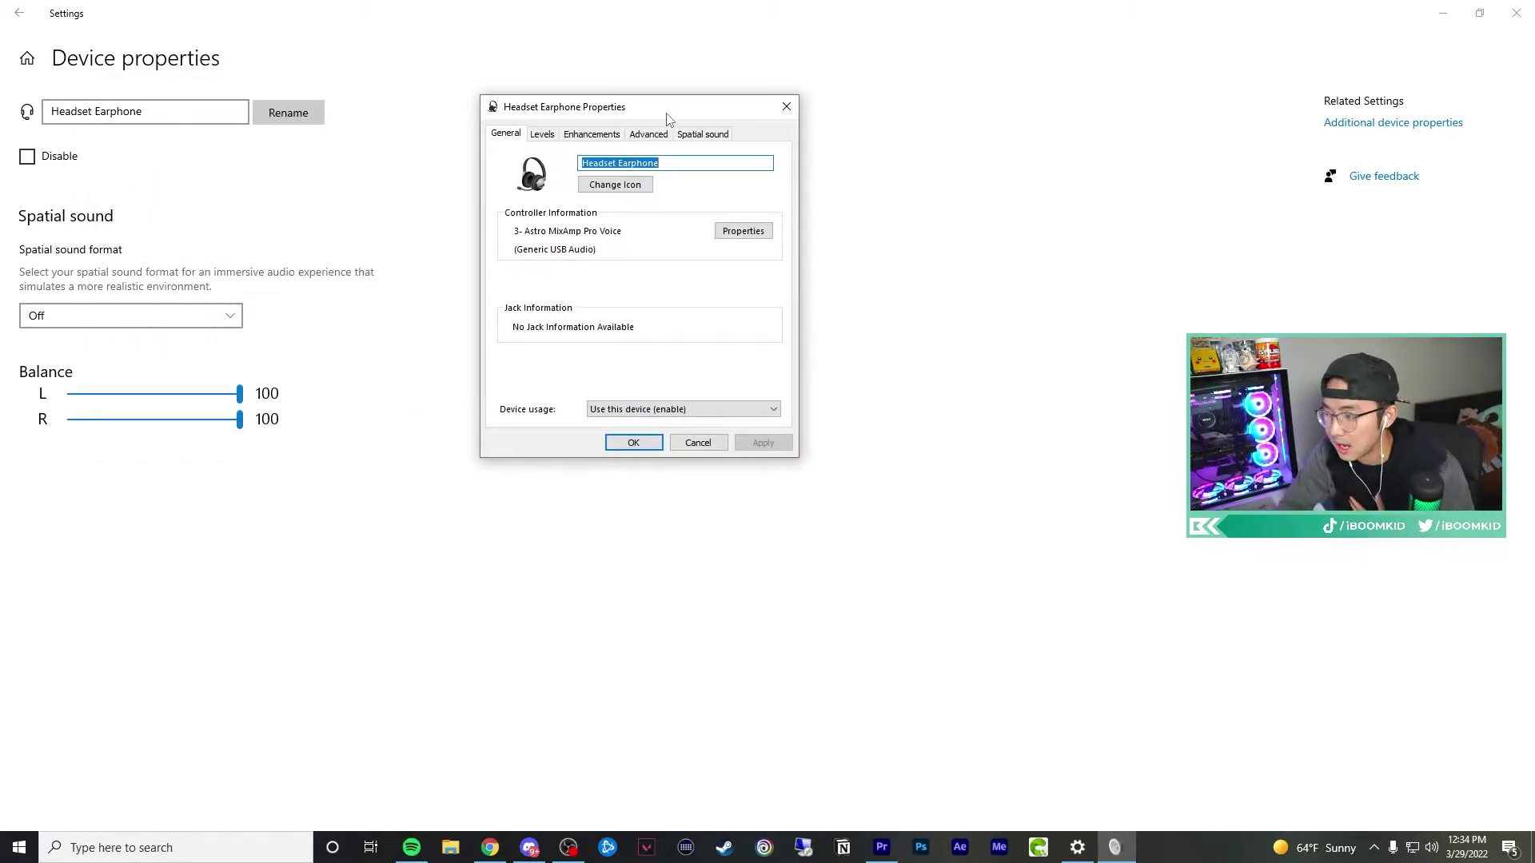
pyautogui.click(592, 136)
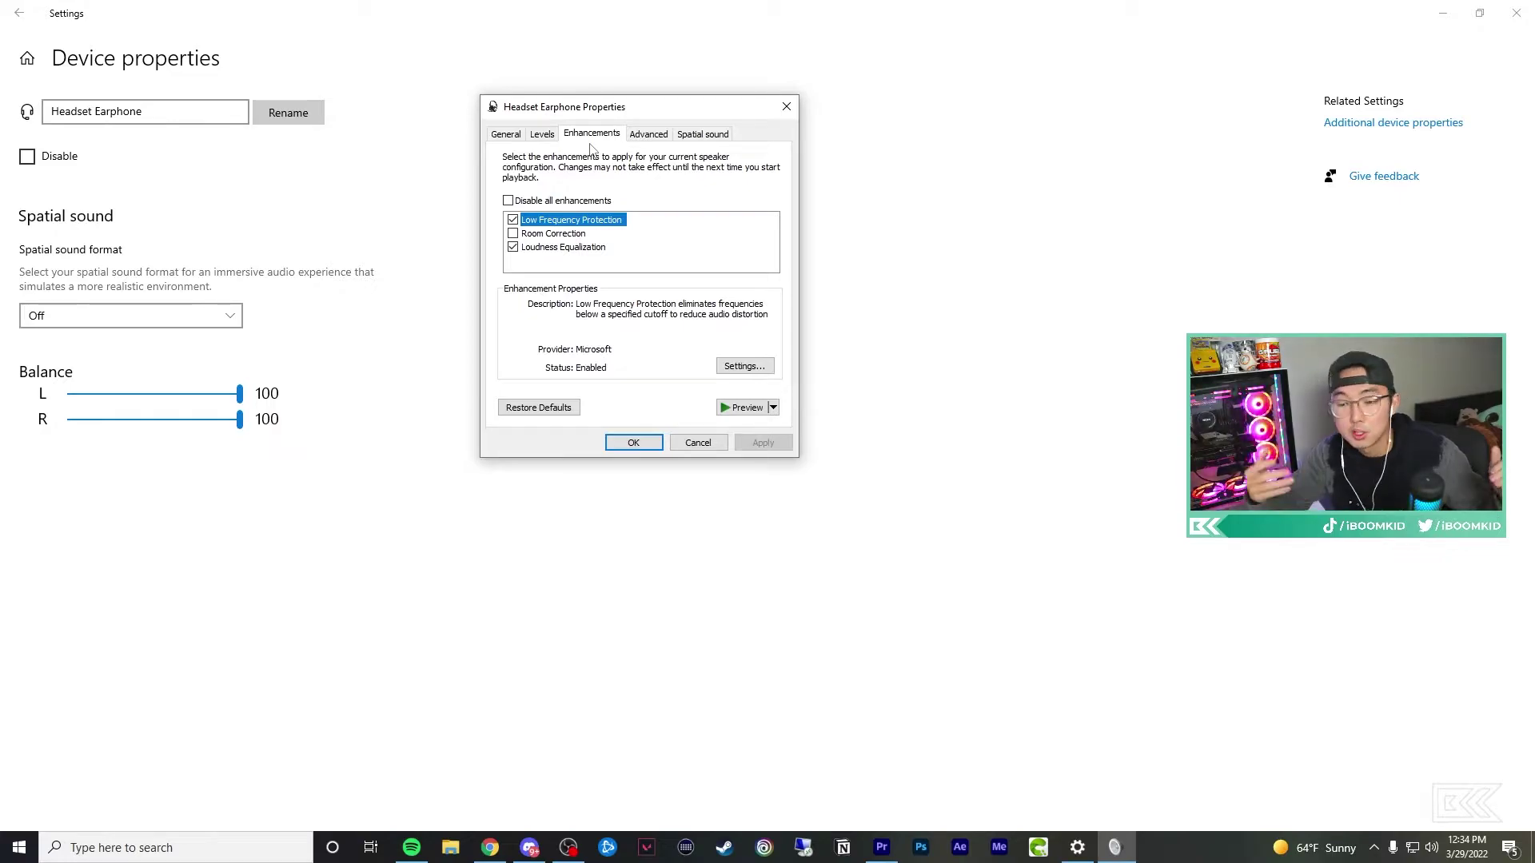
# Apply enhancements with Low Frequency Protection and Loudness Equalization on and Room Correction off.
pyautogui.click(513, 220)
pyautogui.click(515, 233)
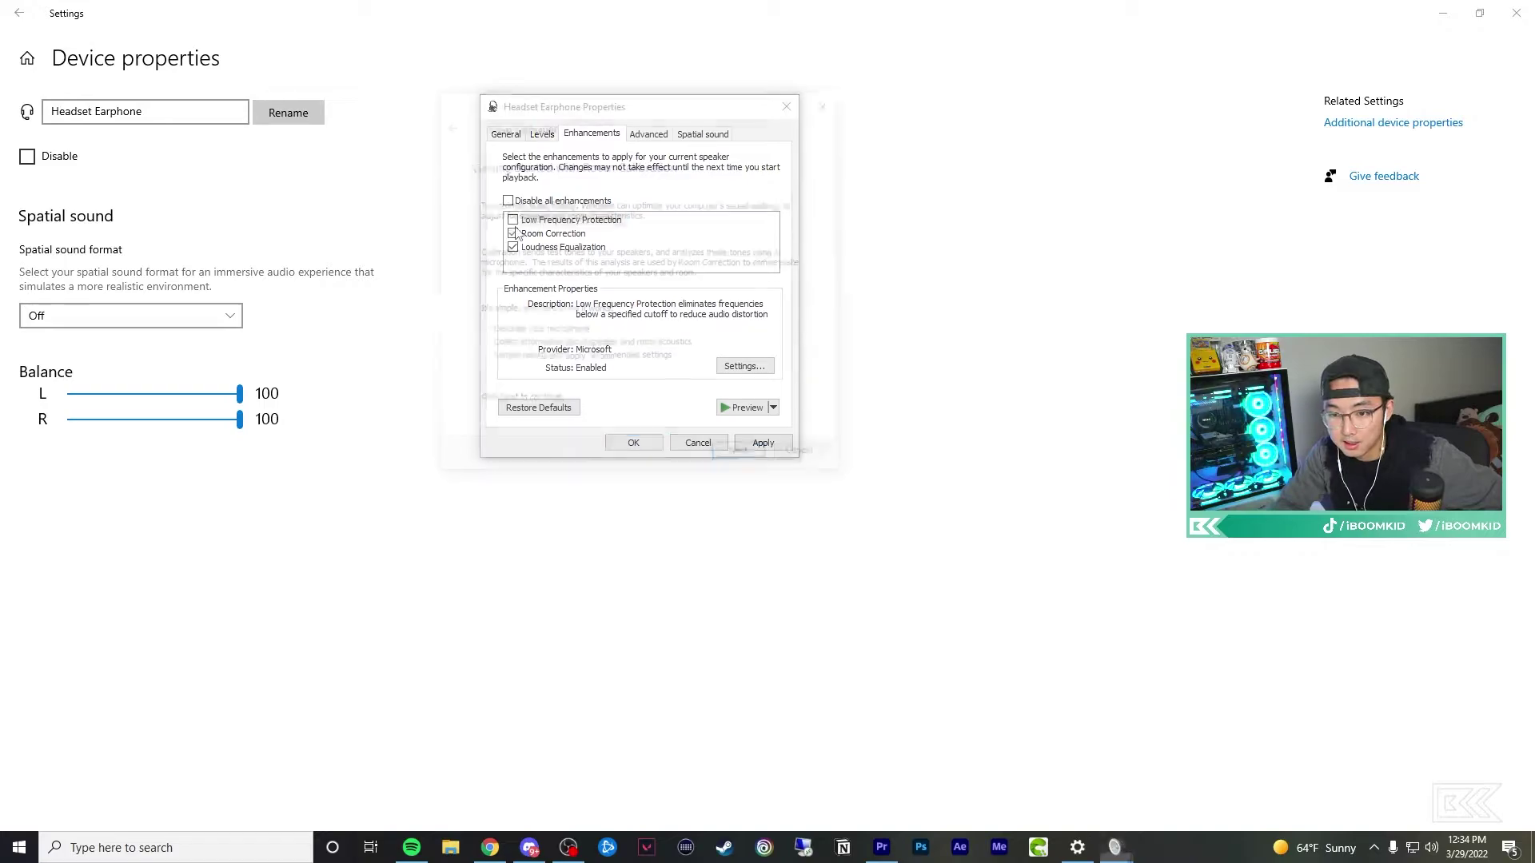
pyautogui.click(804, 456)
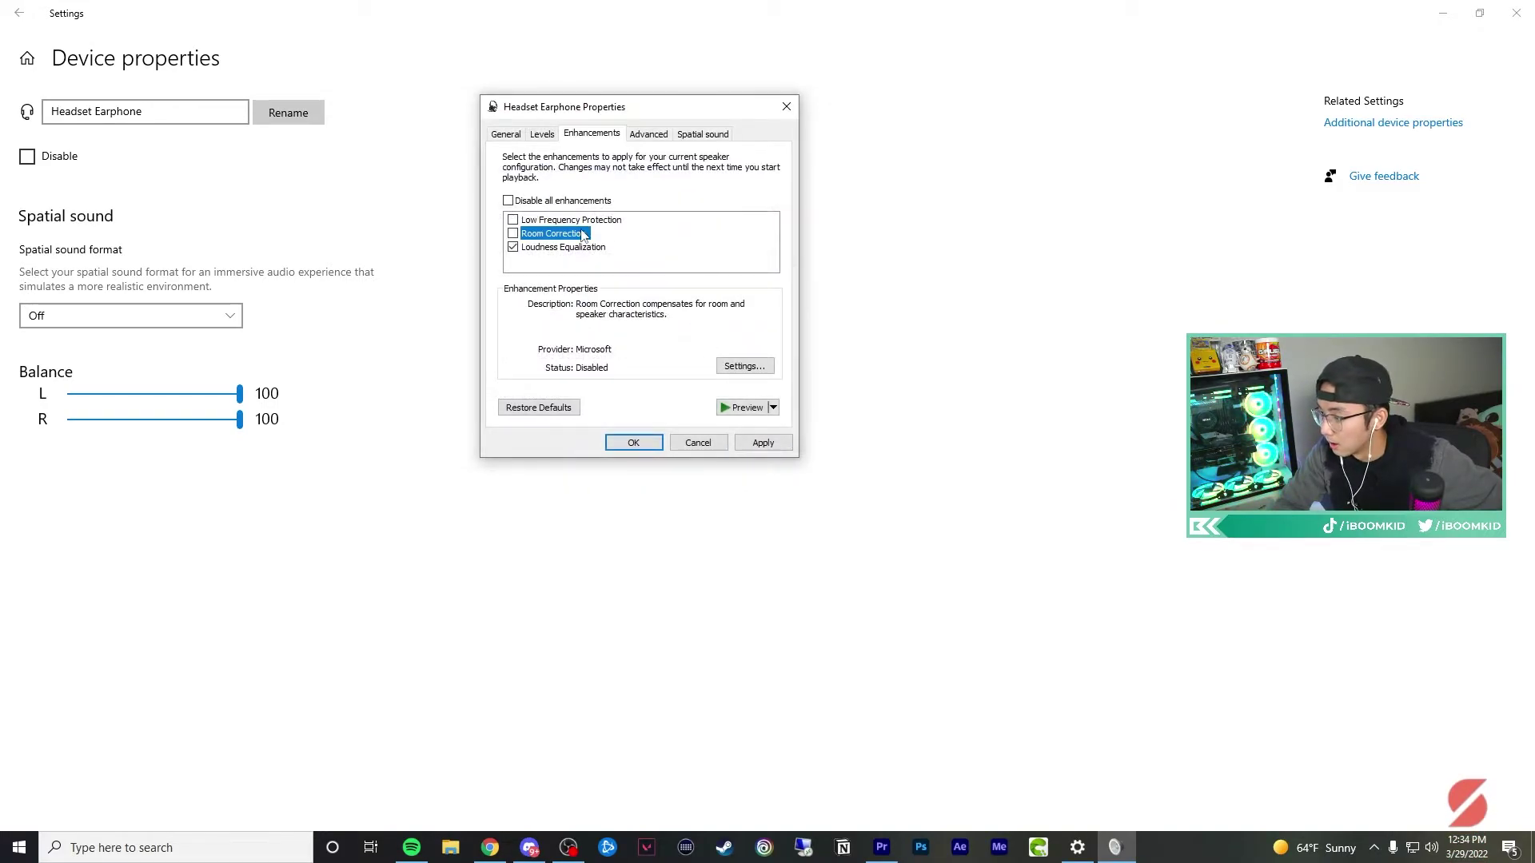
pyautogui.click(512, 219)
pyautogui.click(513, 248)
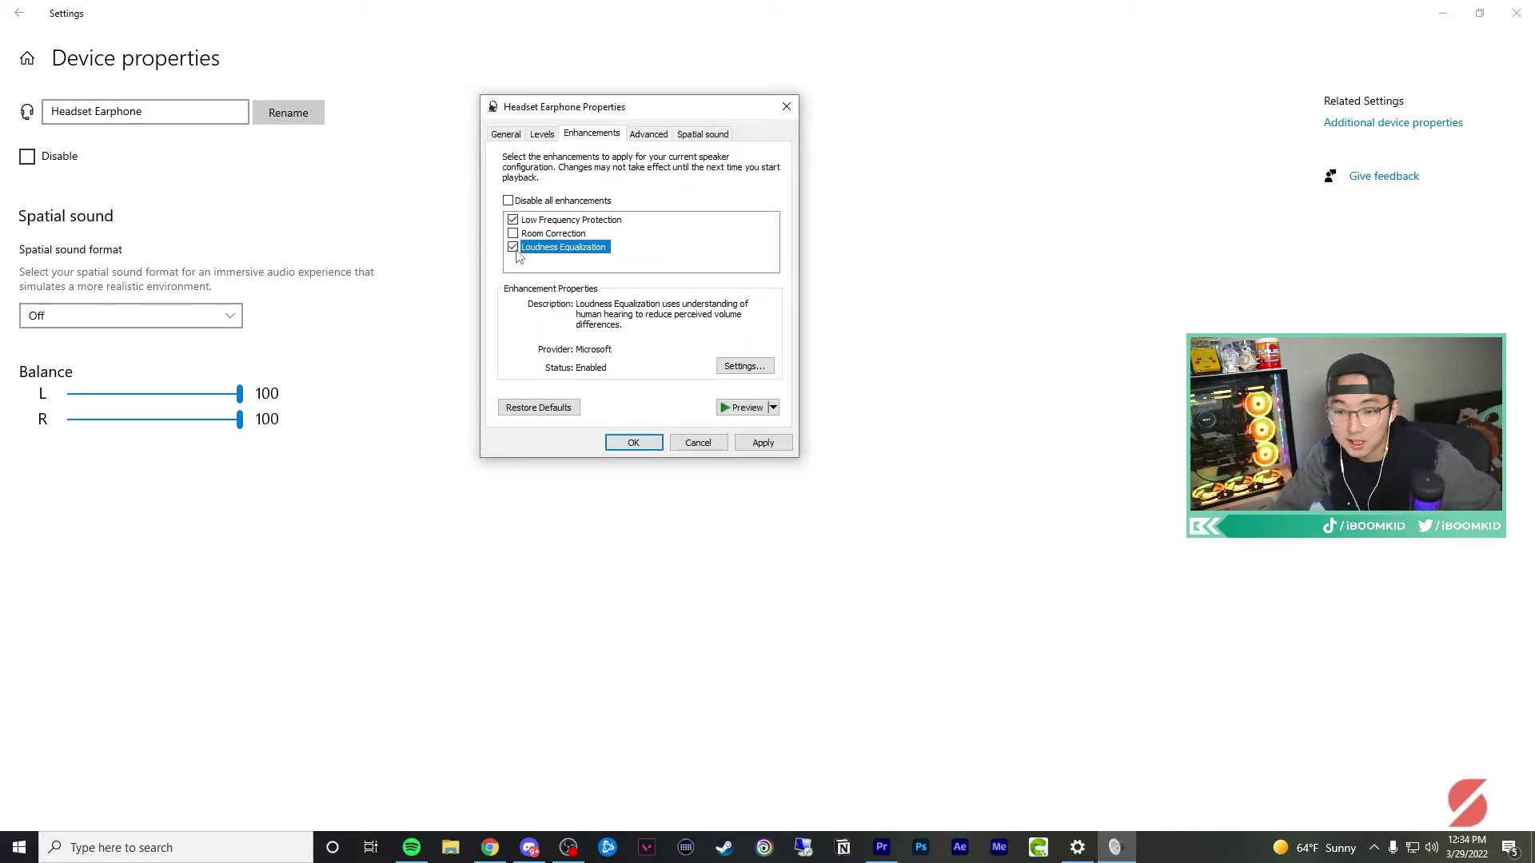
pyautogui.click(767, 446)
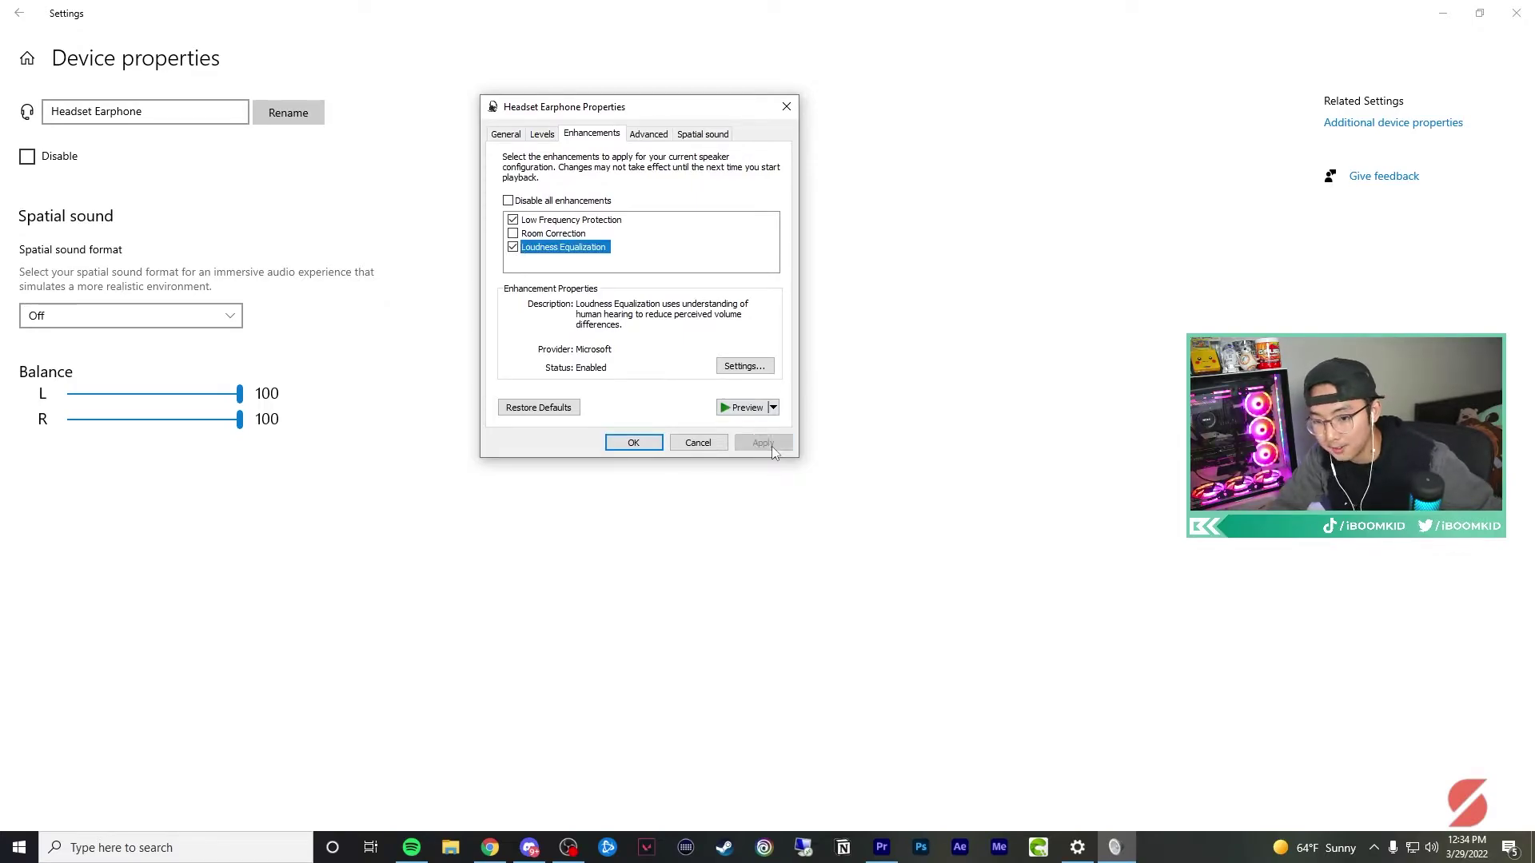